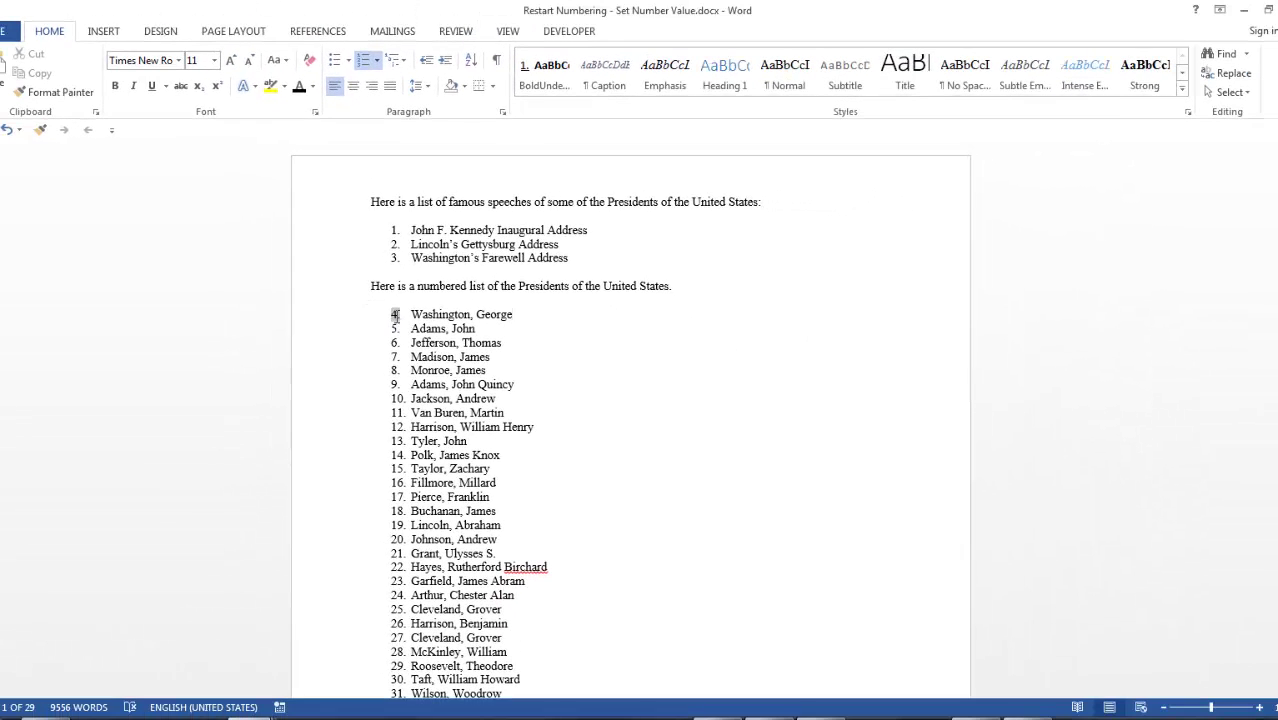
Restart the presidents list numbering at 1 so Washington, George becomes item 1
left_click(395, 316)
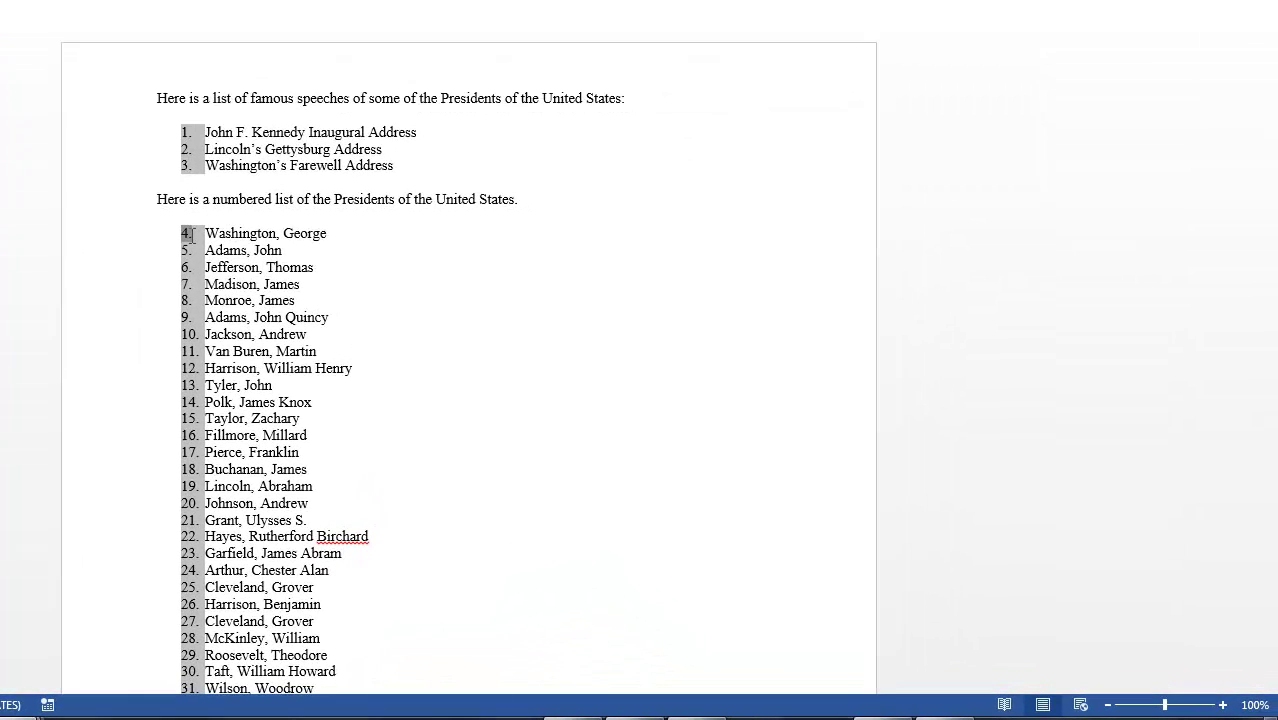
right_click(193, 242)
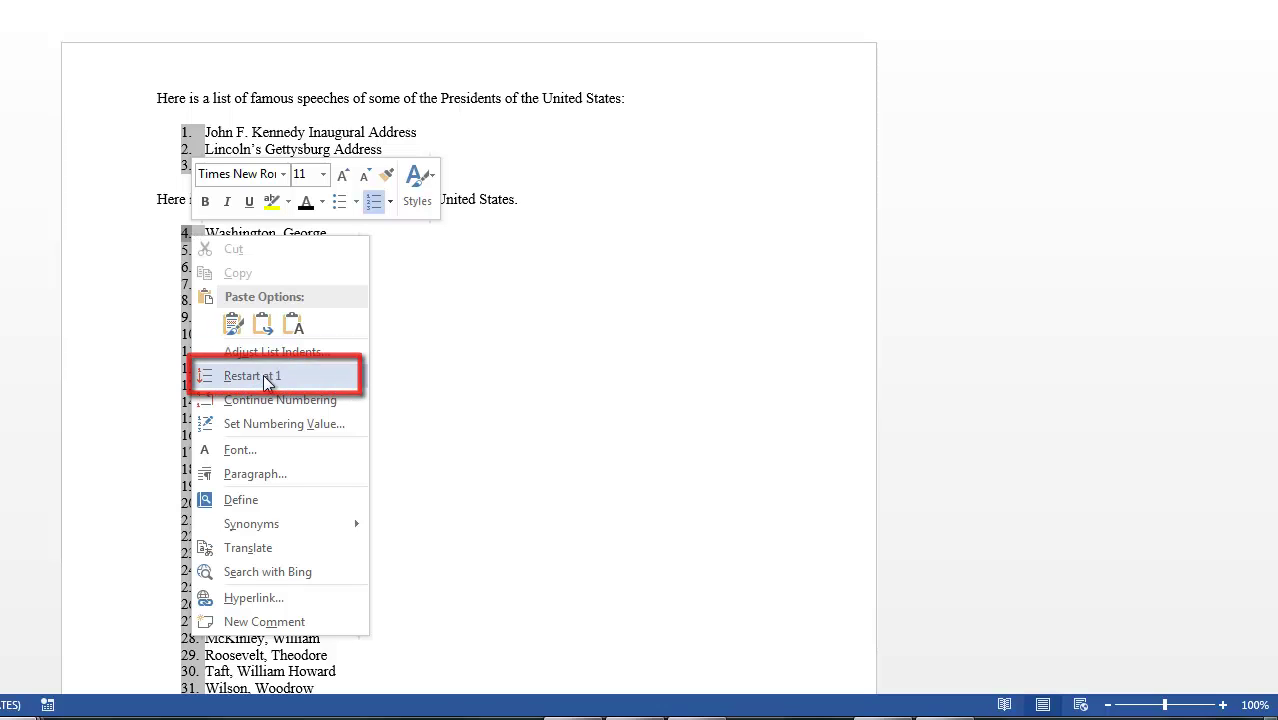
left_click(297, 381)
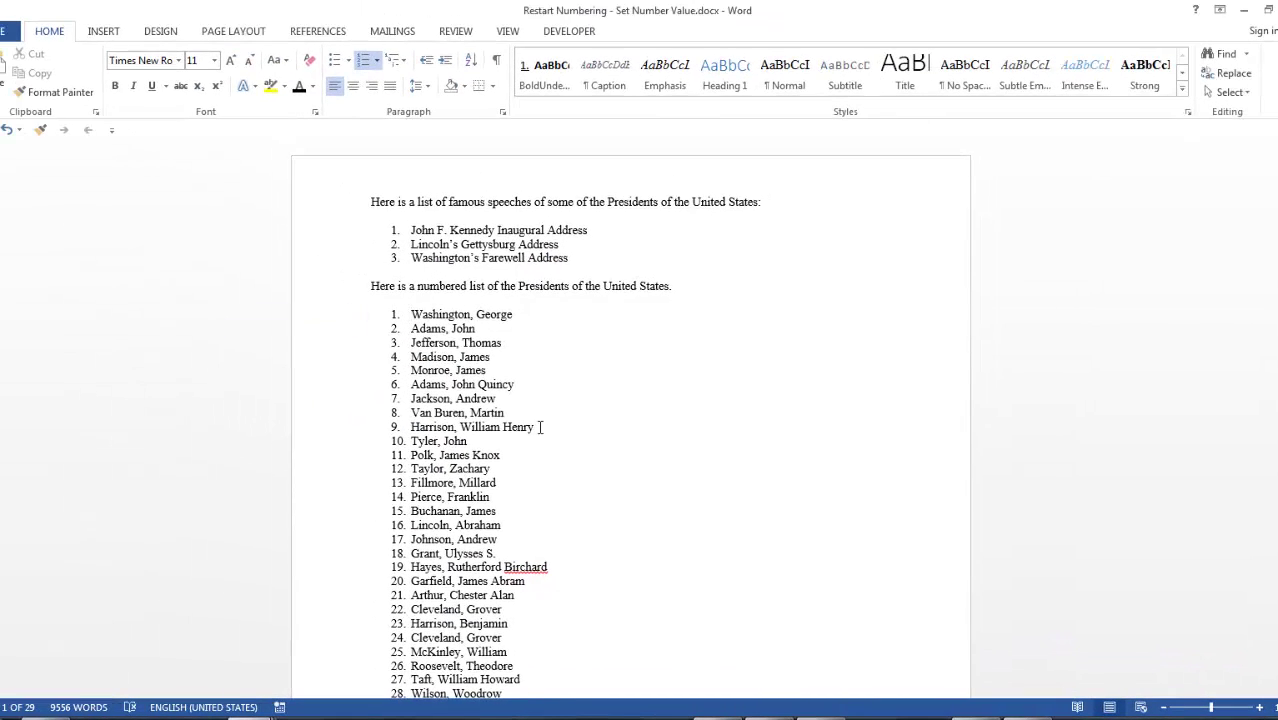
scroll(539, 427, "down", 1)
scroll(539, 427, "down", 6)
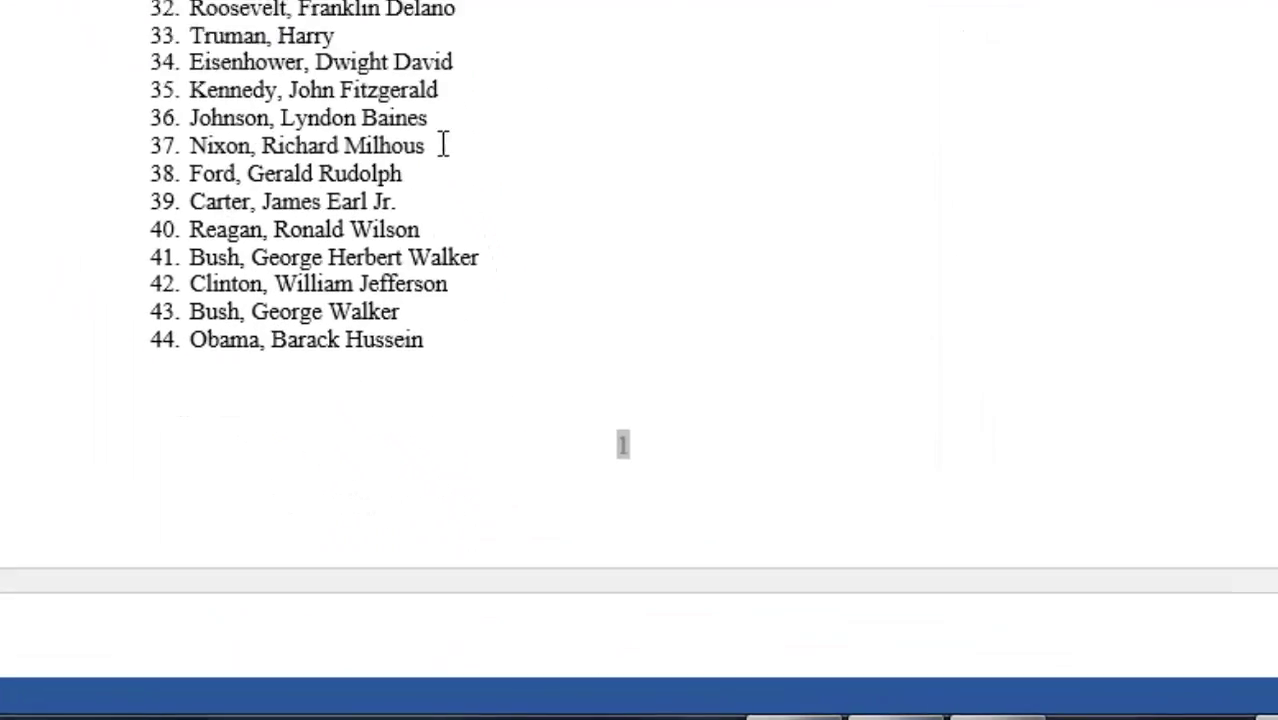
scroll(443, 145, "down", 2)
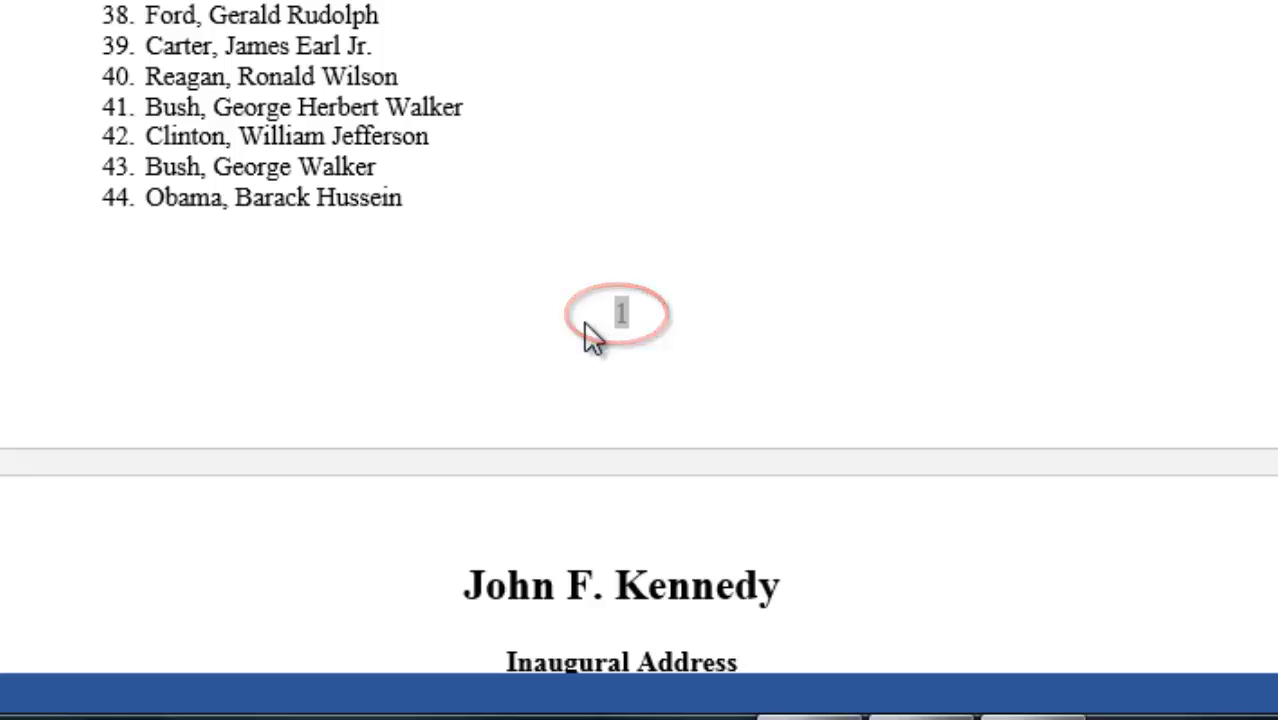
scroll(597, 330, "down", 2)
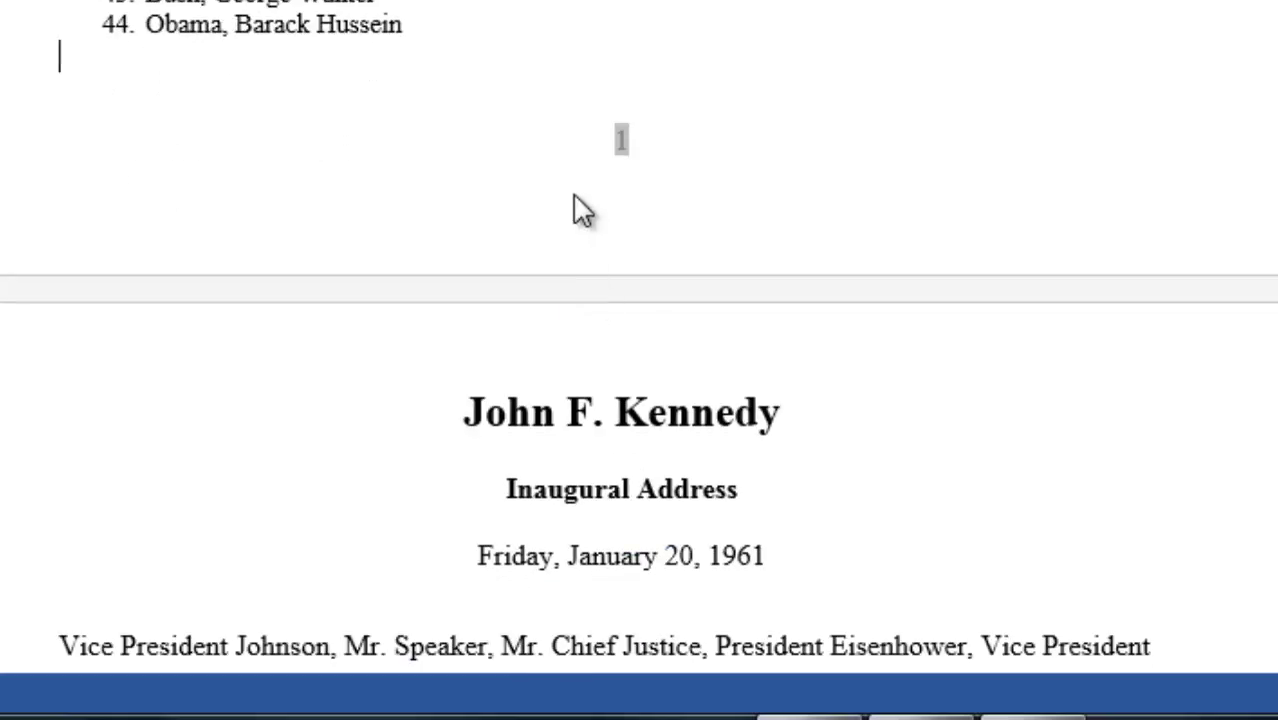
scroll(577, 150, "down", 5)
scroll(577, 150, "down", 15)
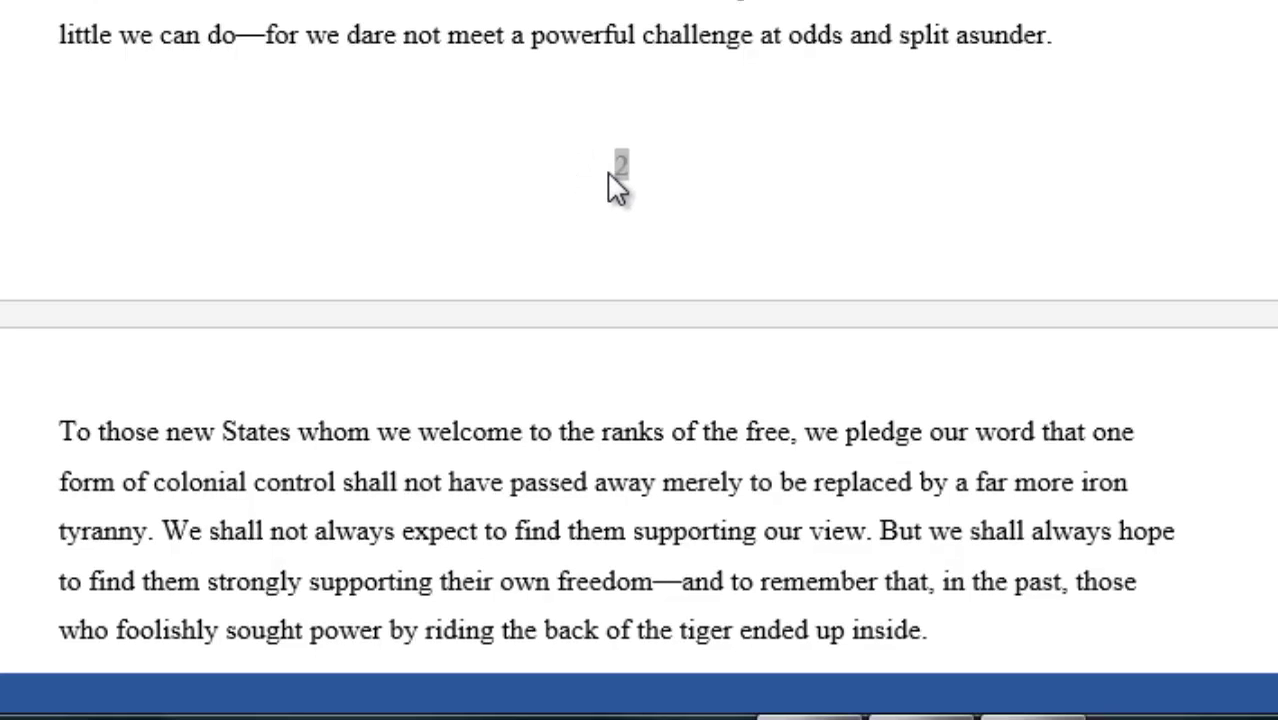
scroll(610, 160, "up", 15)
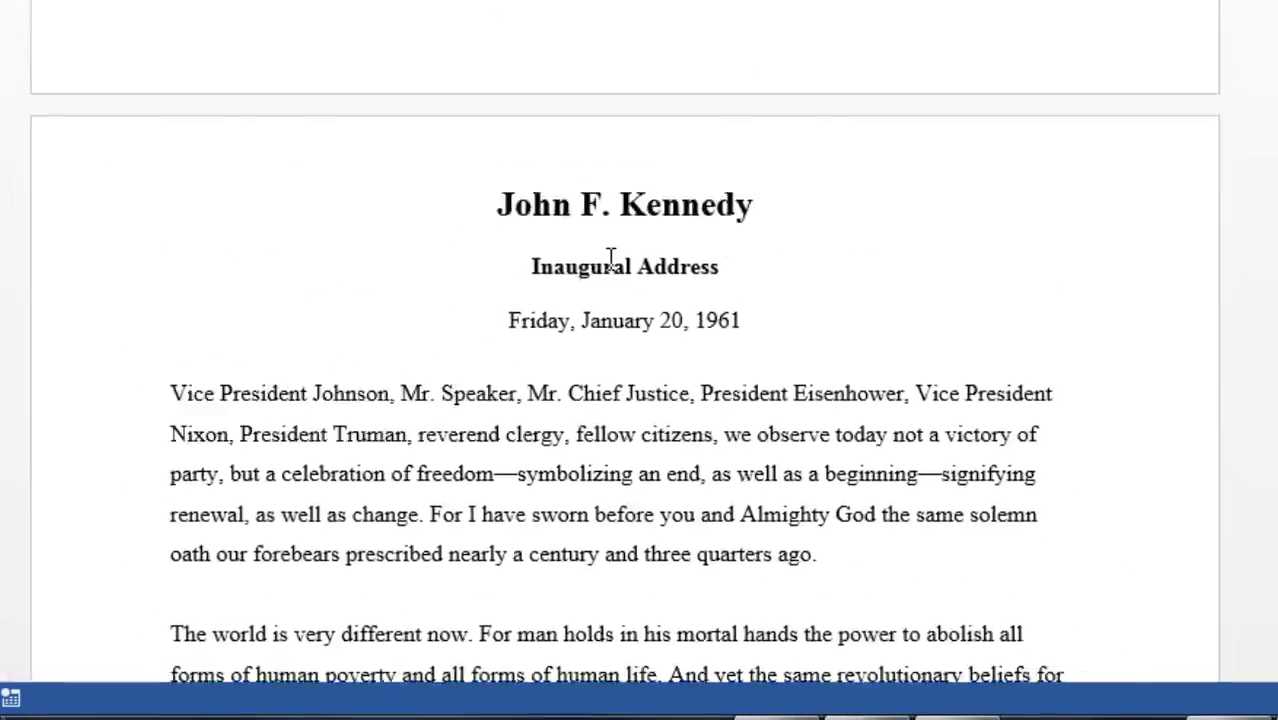
scroll(611, 257, "up", 1)
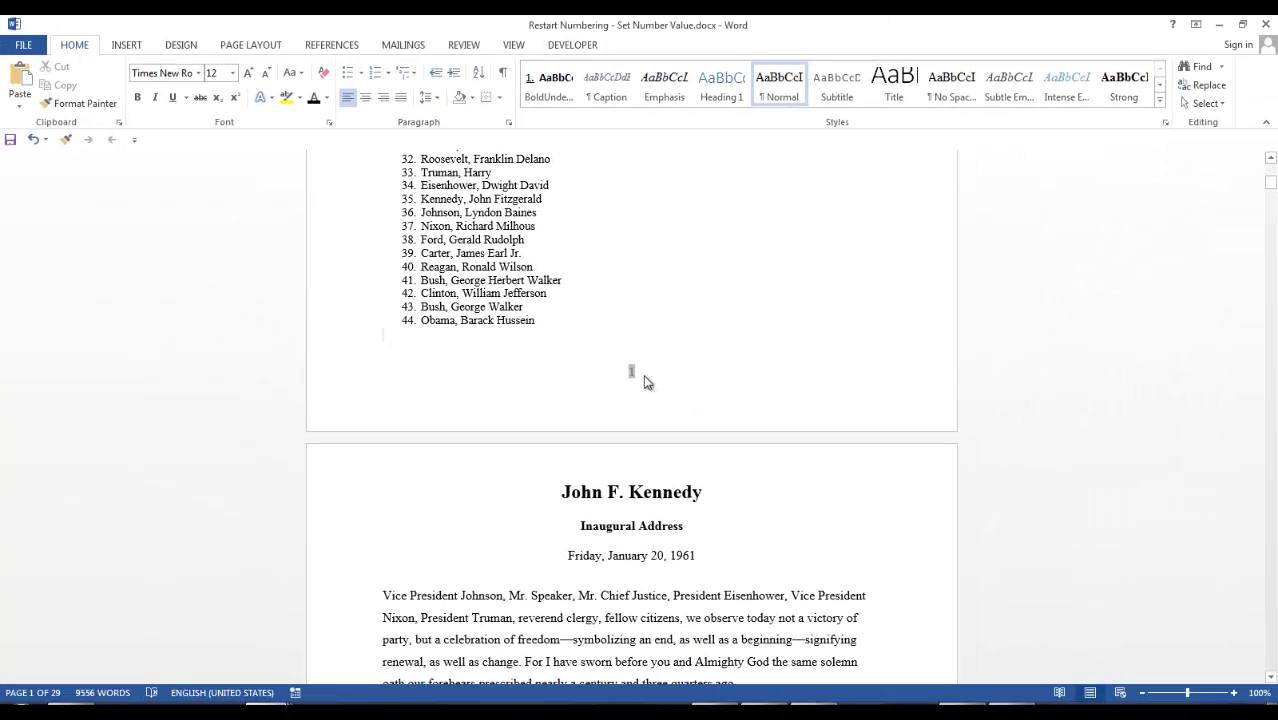
Turn on Show/Hide ¶ to display paragraph marks throughout the document
left_click(504, 76)
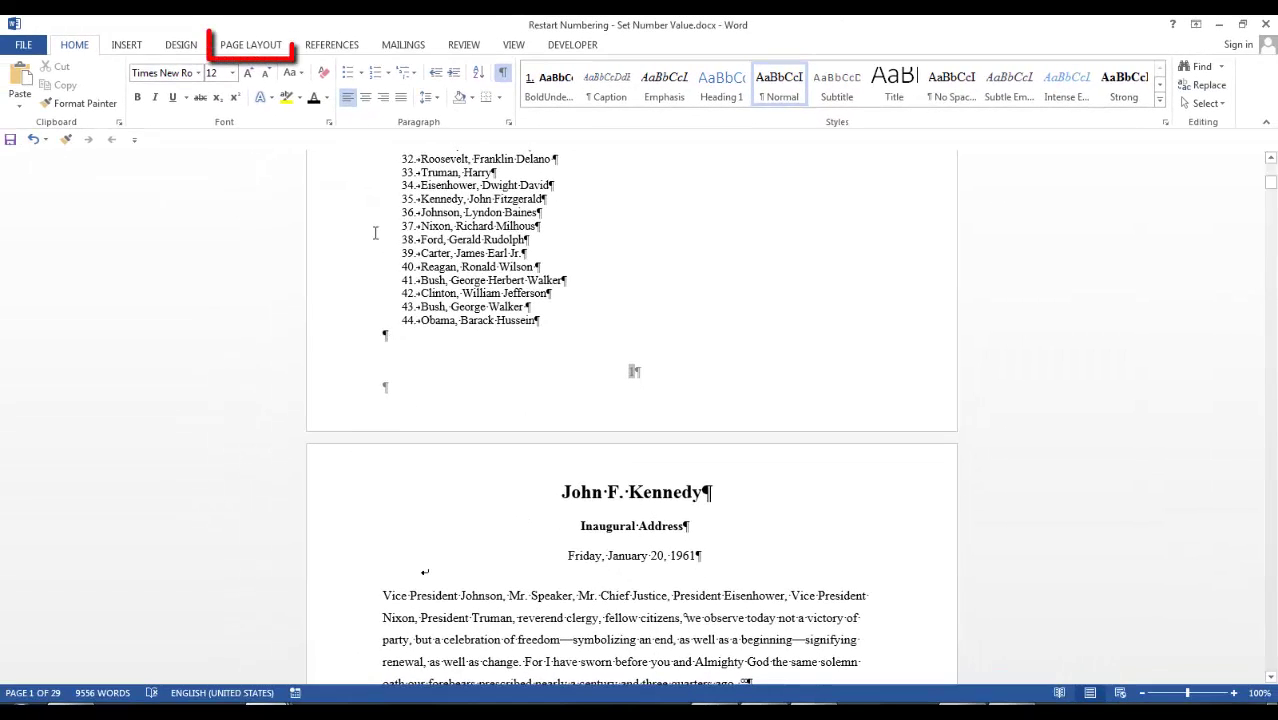
Insert a Next Page section break after Obama, Barack Hussein, before Kennedy's Inaugural Address
left_click(277, 47)
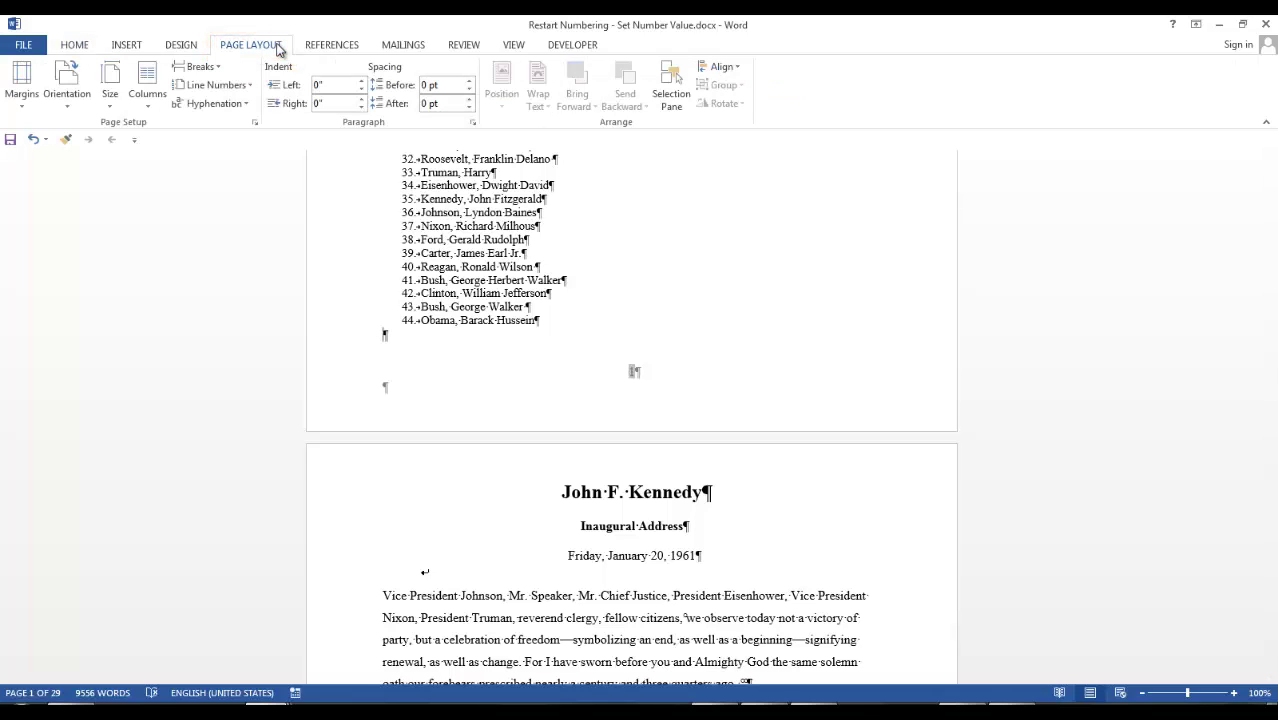
left_click(218, 68)
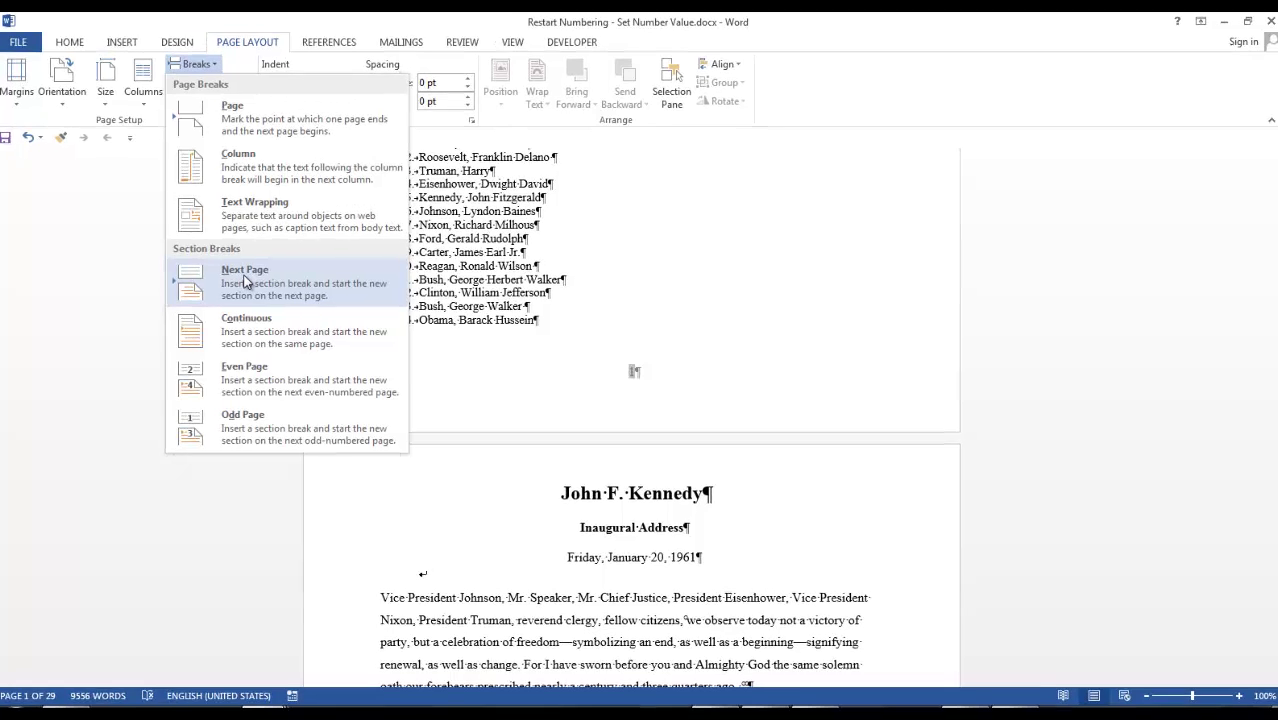
left_click(248, 280)
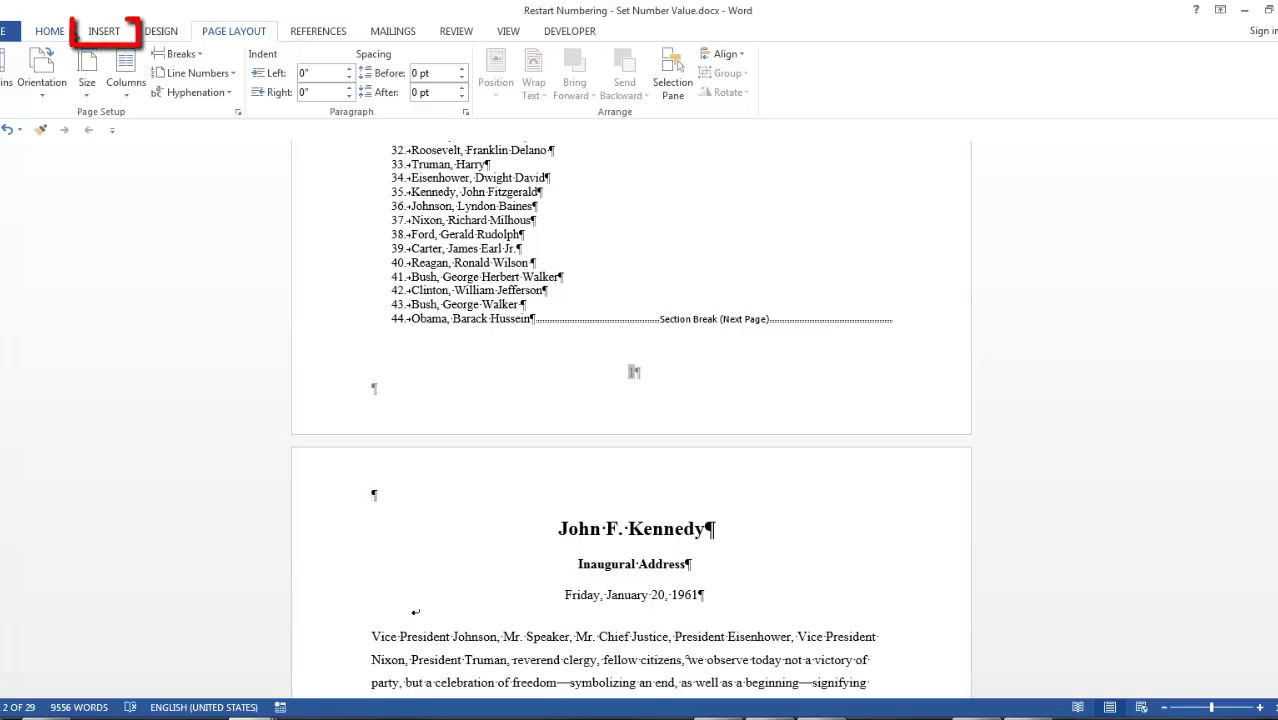
Open the Section 2 footer for editing via Insert > Footer > Edit Footer
left_click(104, 34)
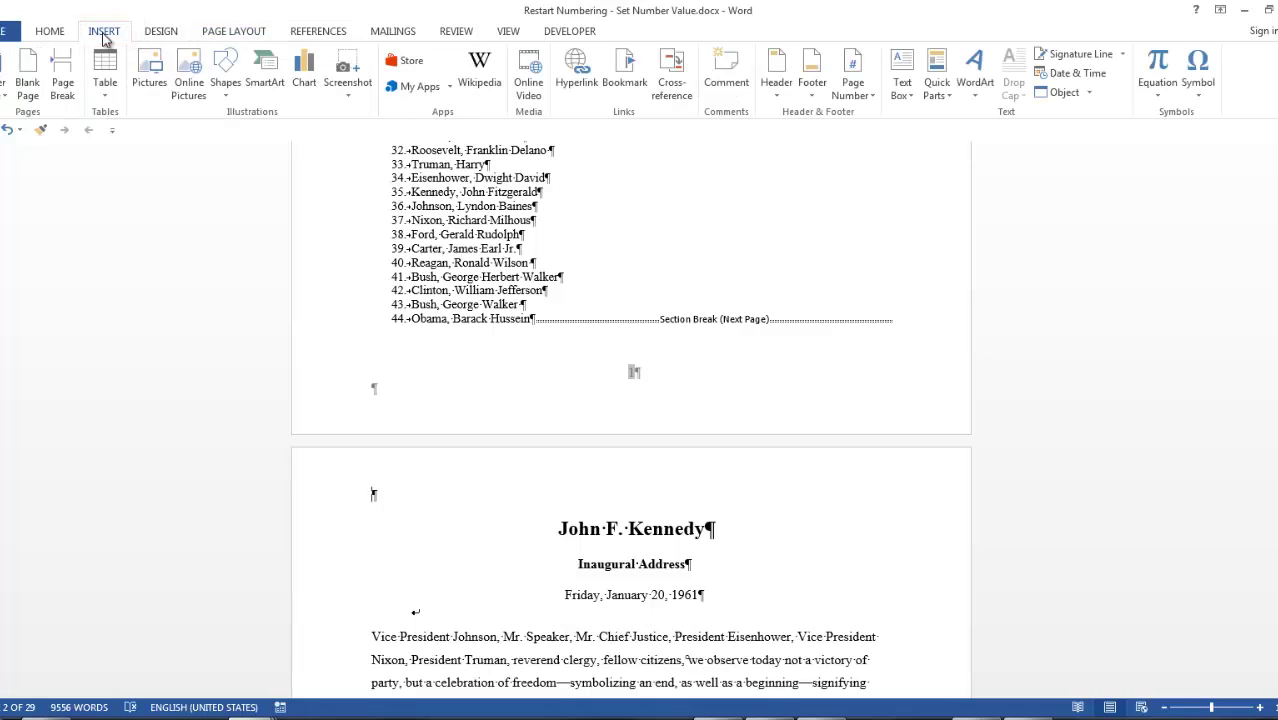
left_click(812, 100)
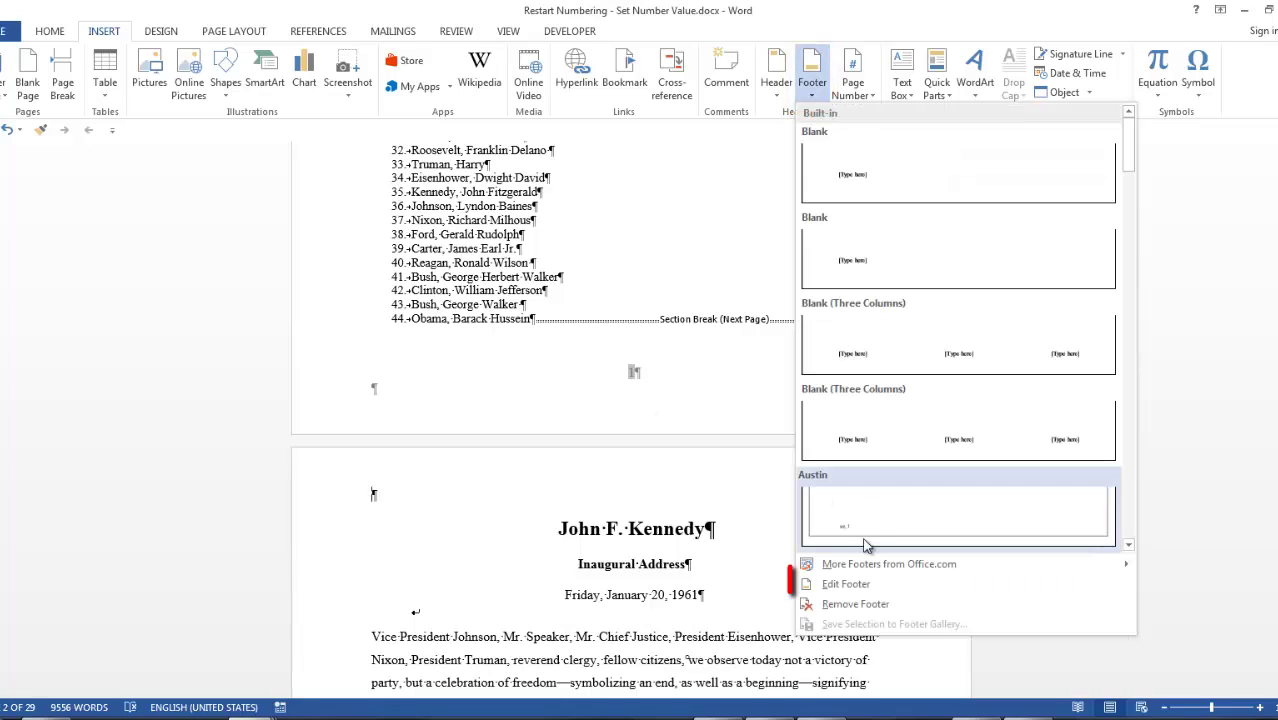
left_click(847, 585)
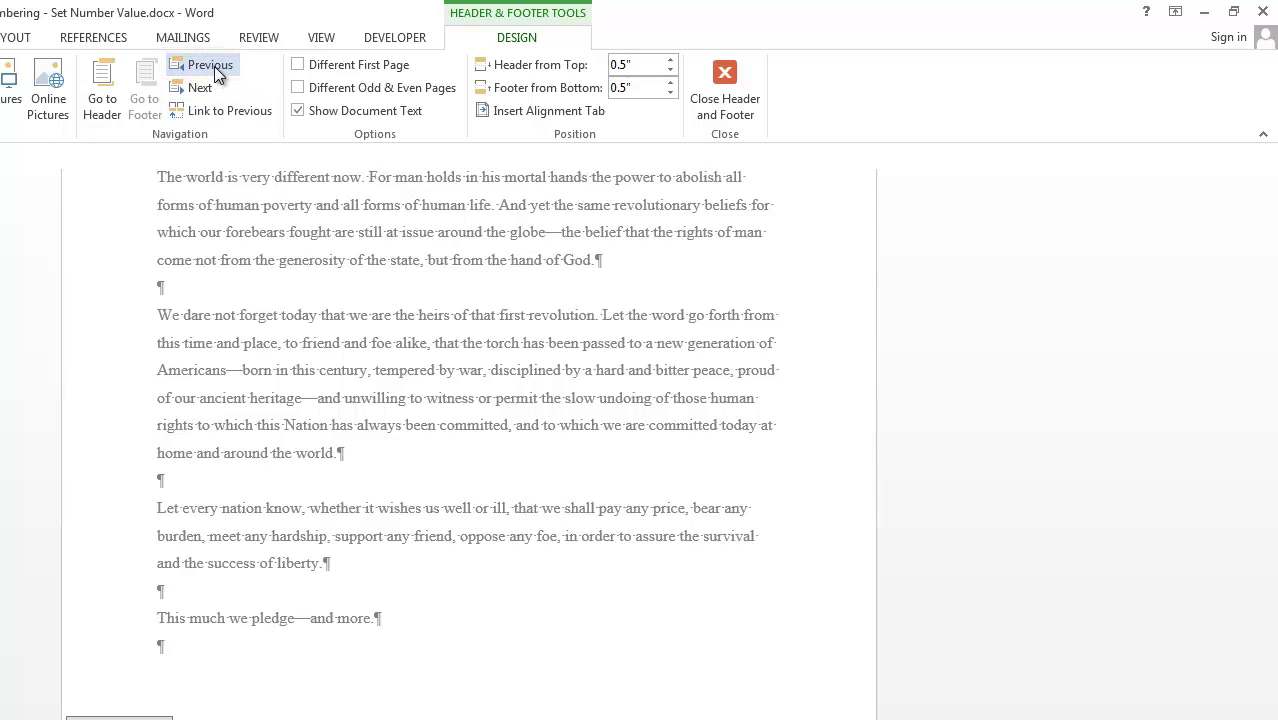
Format the Section 1 footer page numbers as lowercase Roman numerals (i, ii, iii)
left_click(214, 66)
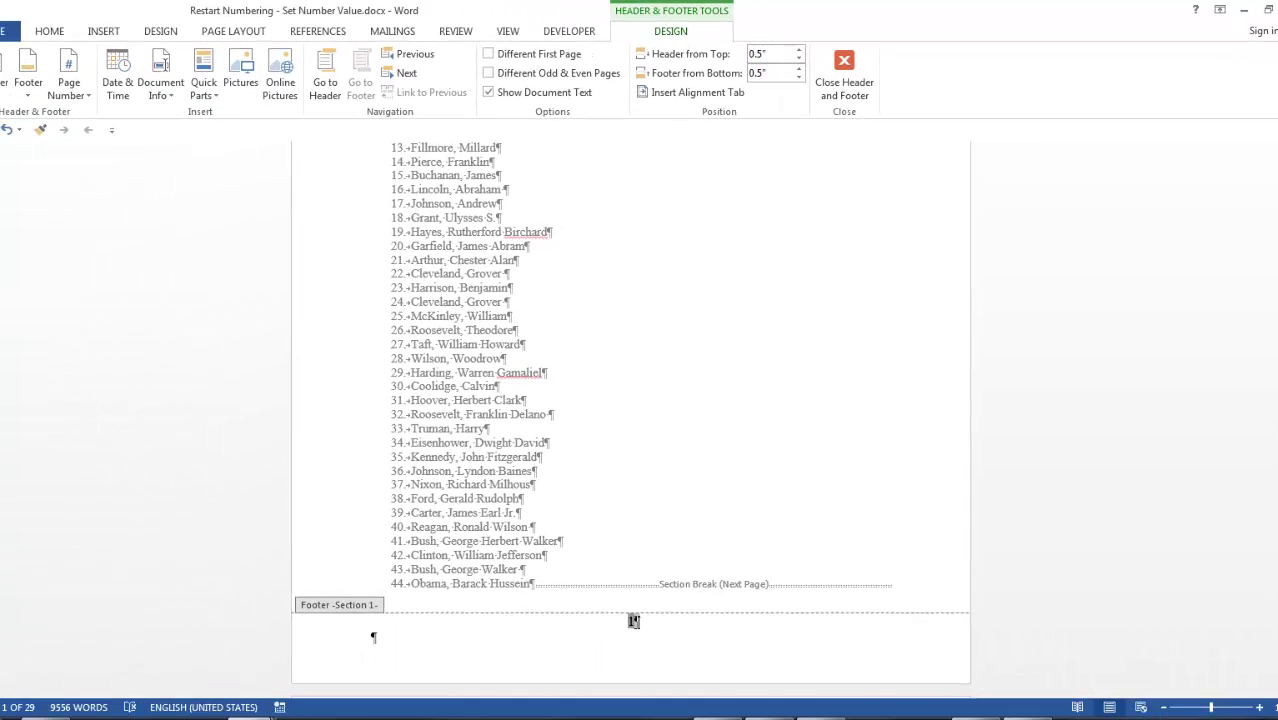
double_click(633, 621)
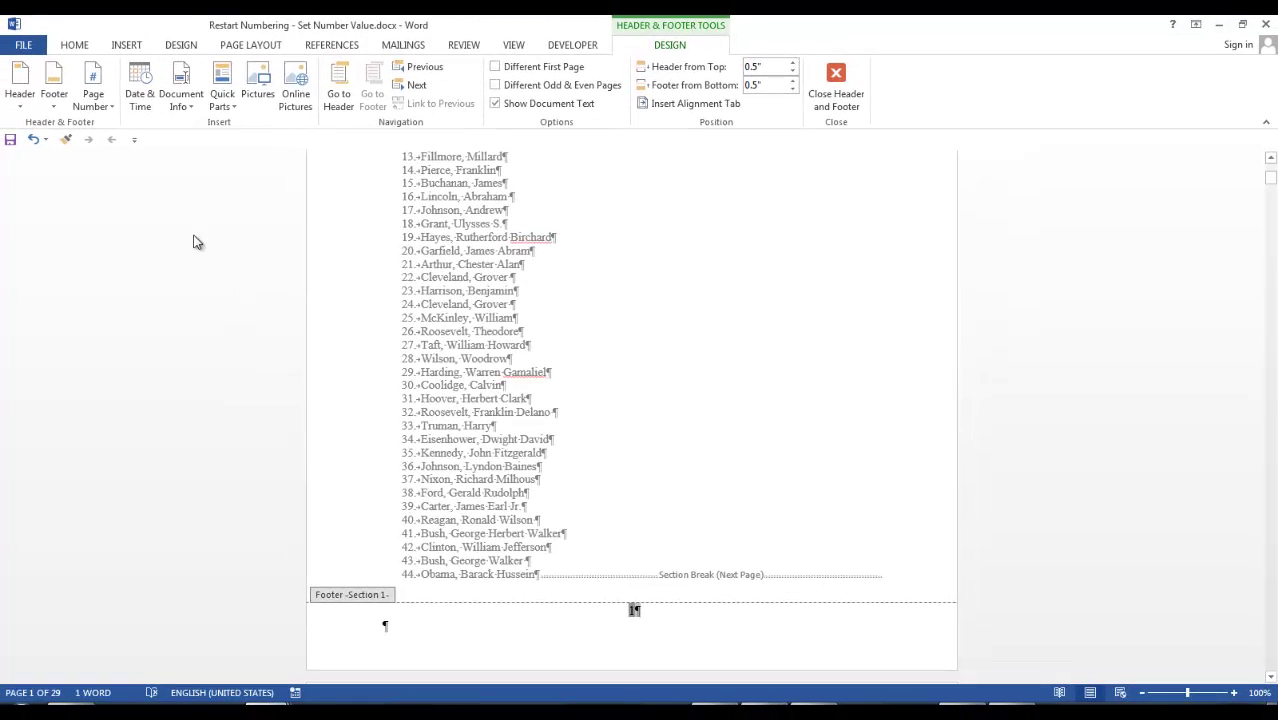
left_click(93, 100)
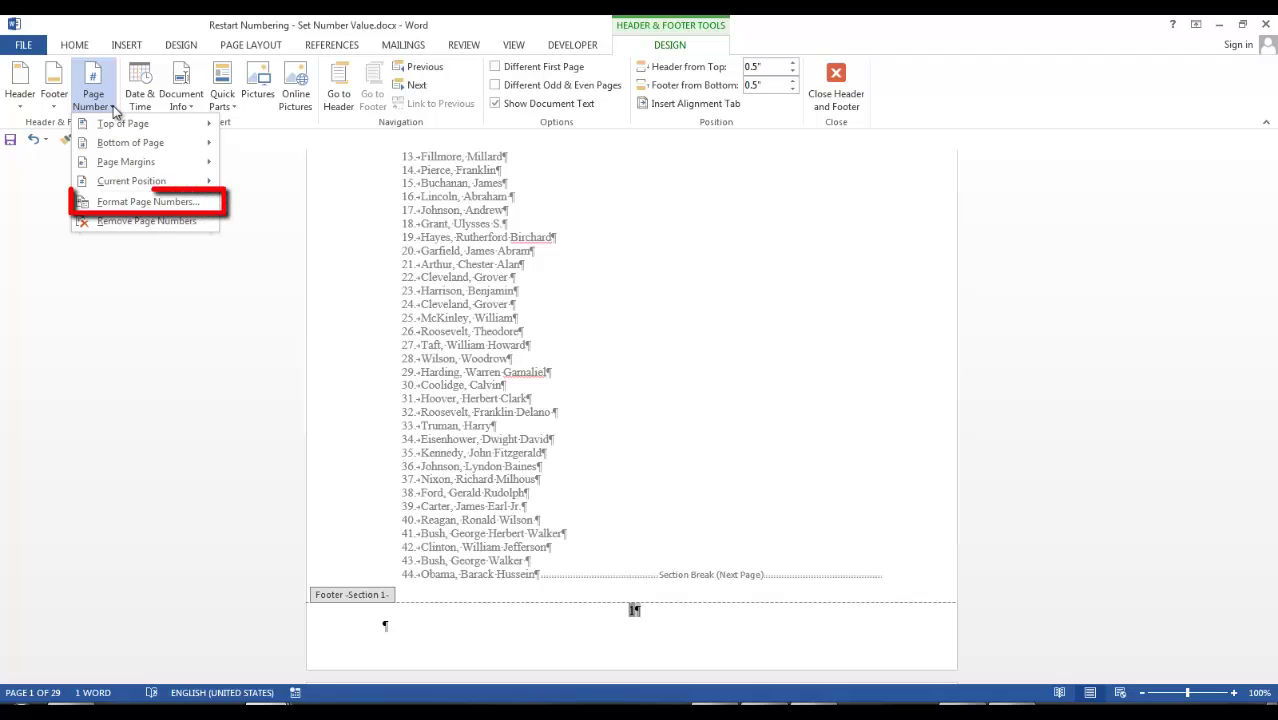
left_click(140, 205)
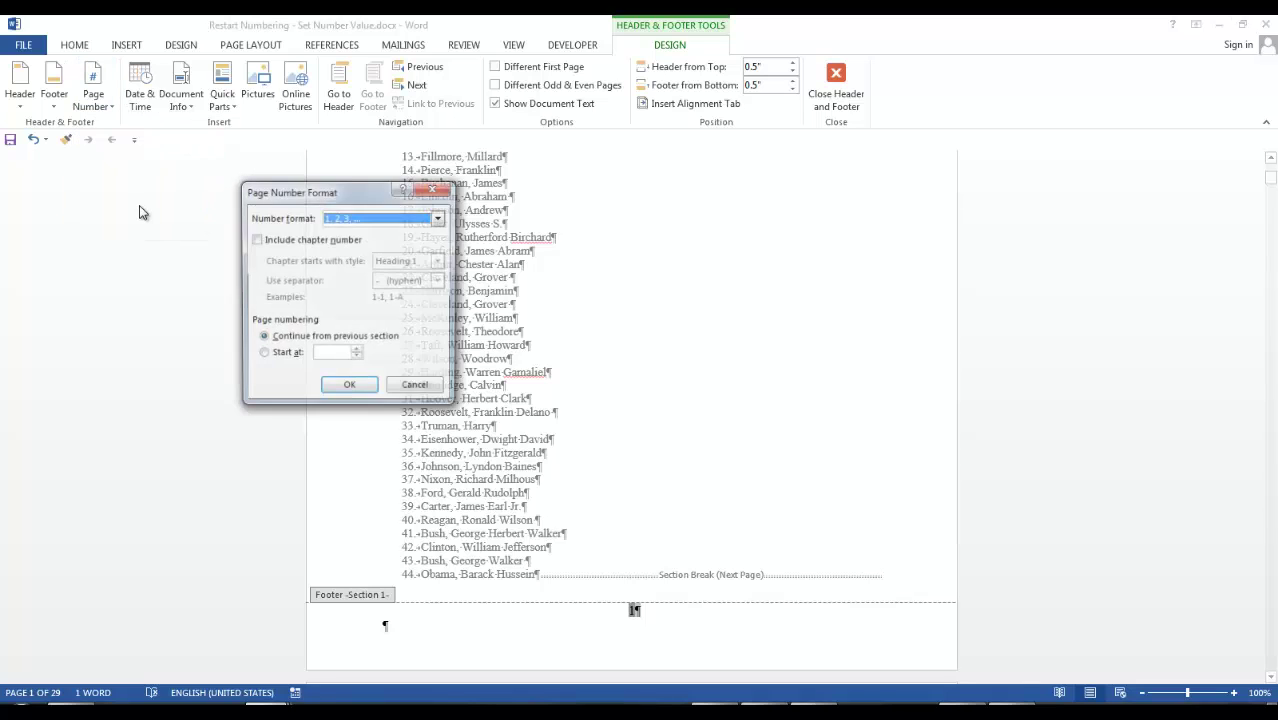
left_click(440, 219)
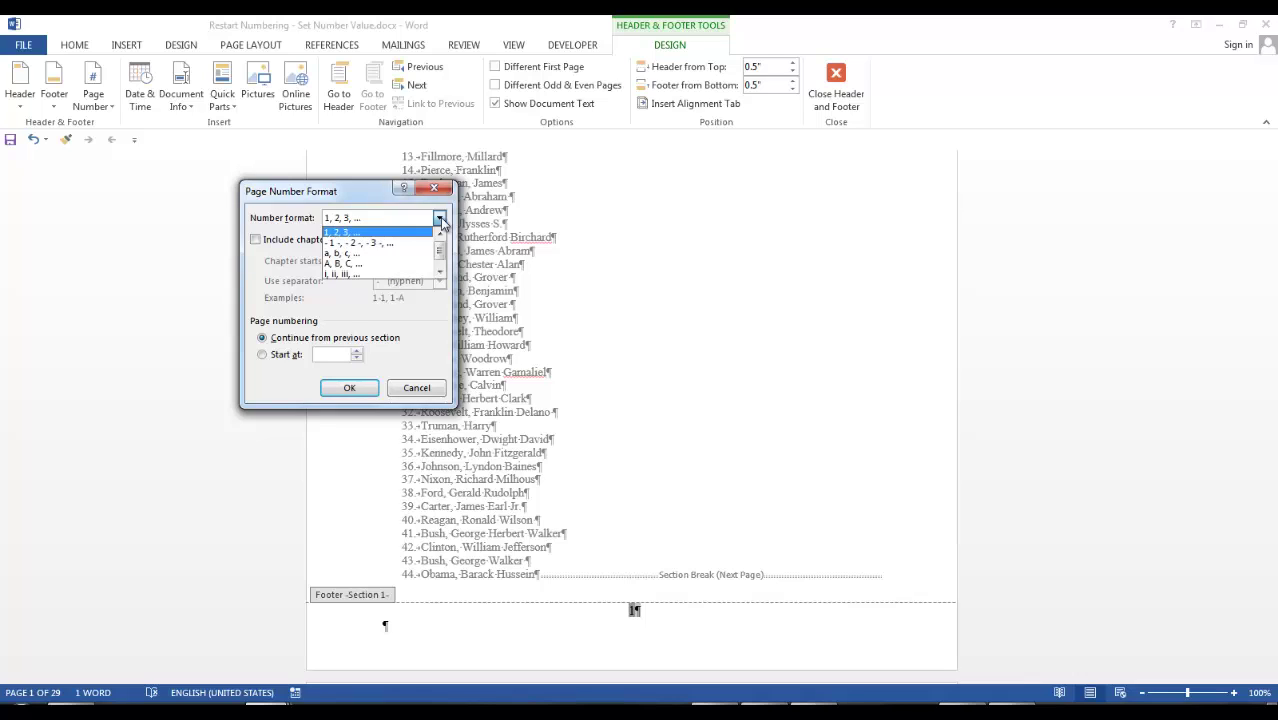
left_click(412, 273)
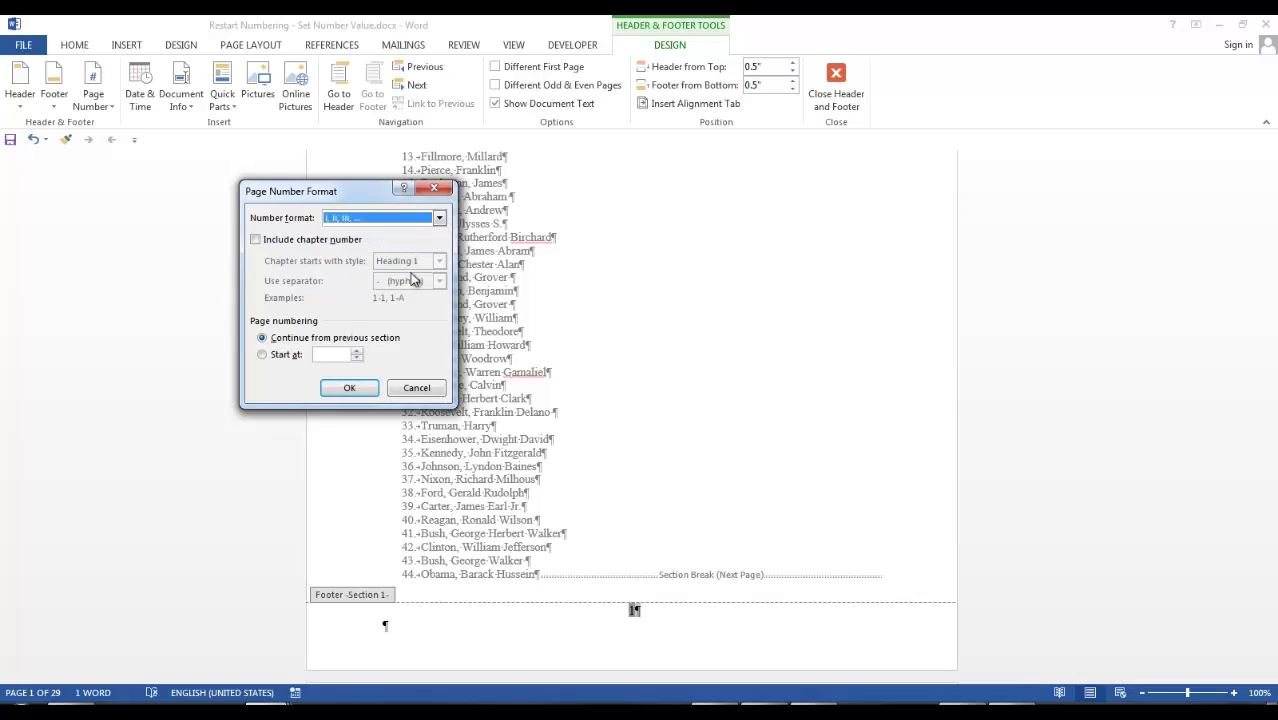
left_click(349, 389)
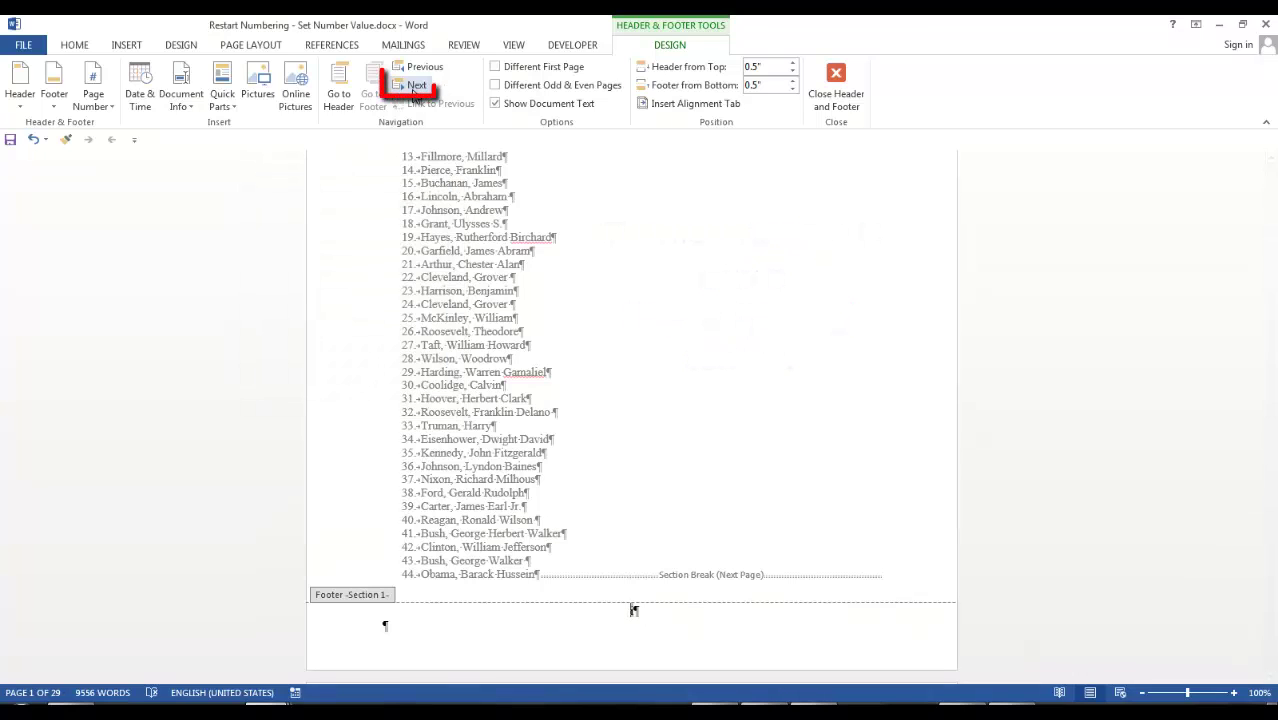
Set the Section 2 footer page numbers to start at 1
left_click(418, 86)
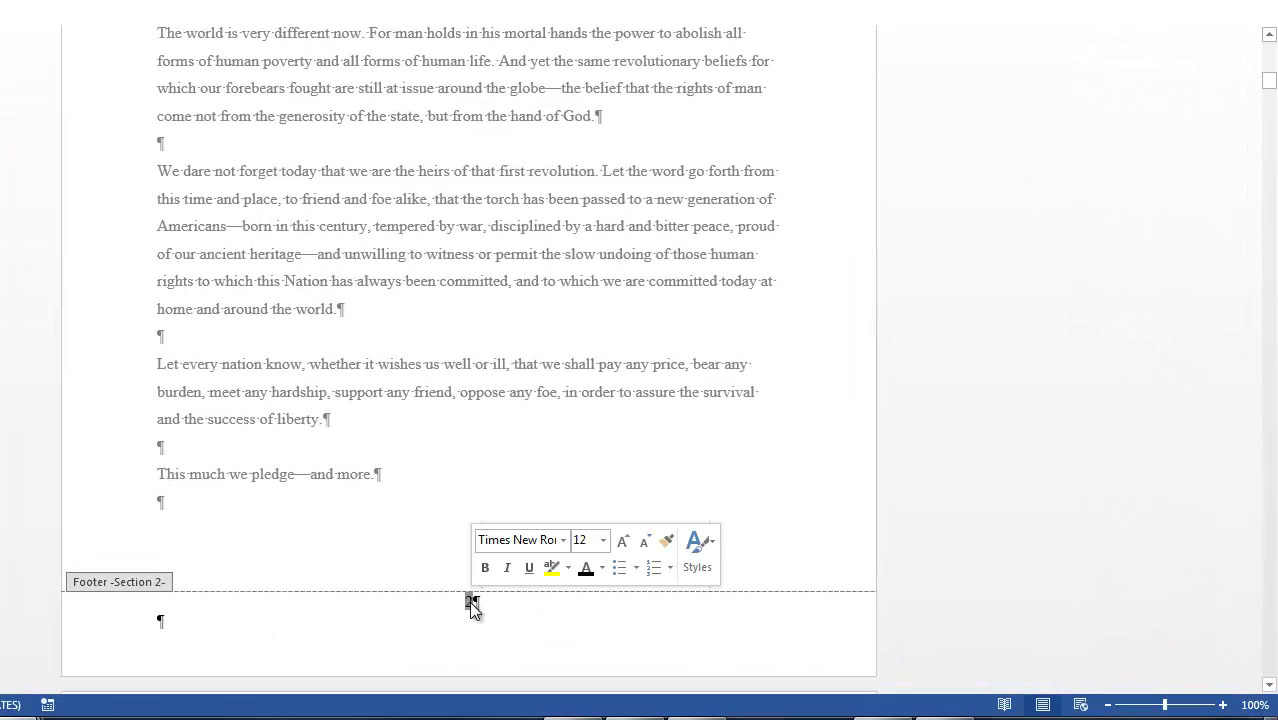
right_click(472, 610)
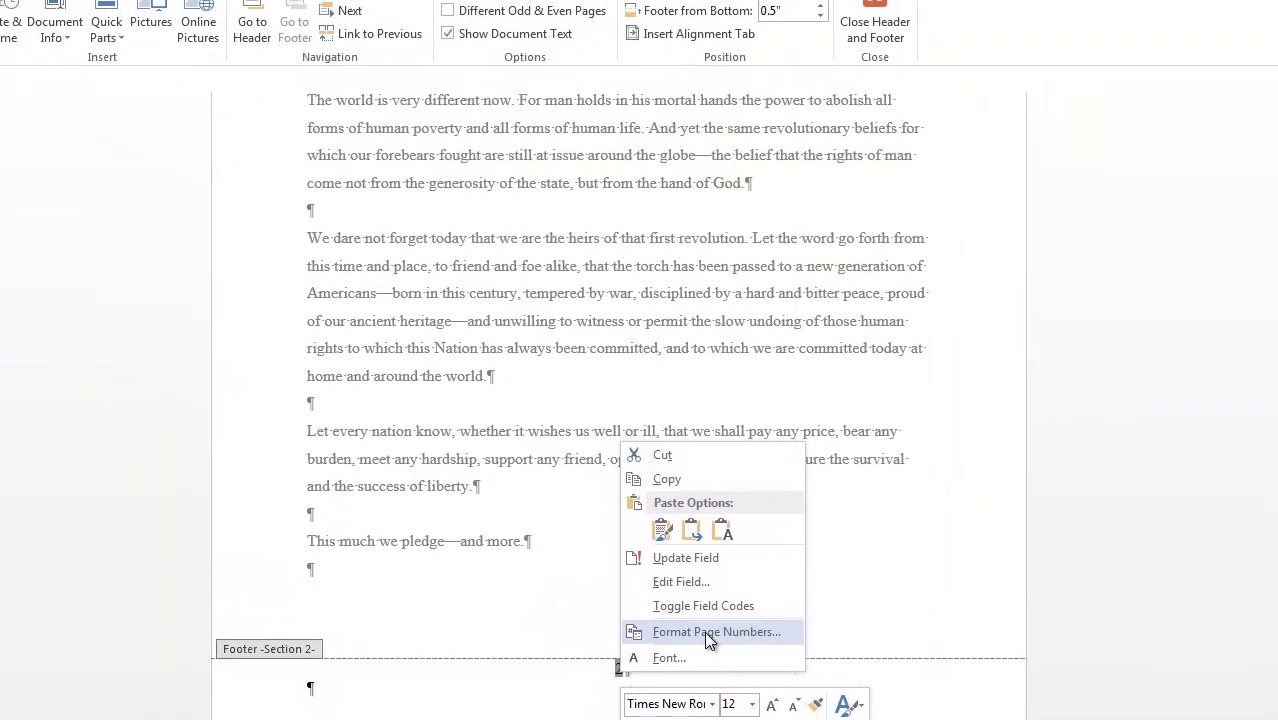
left_click(704, 631)
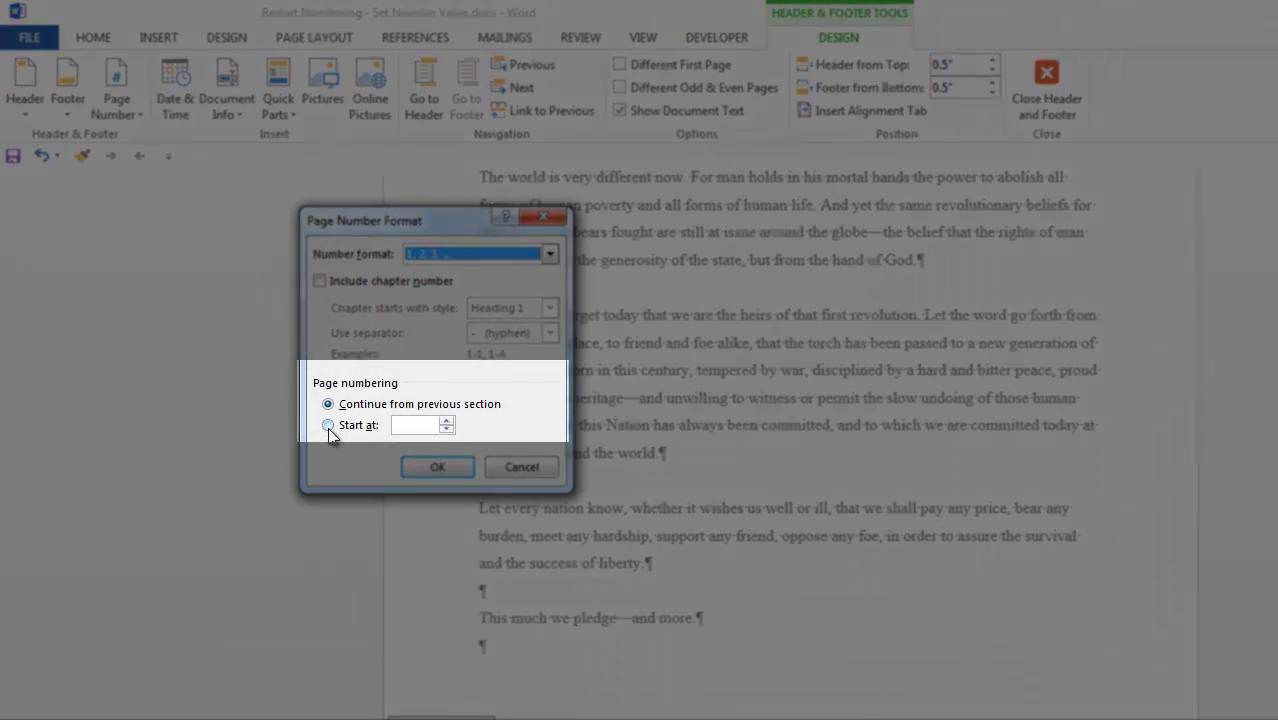
left_click(329, 428)
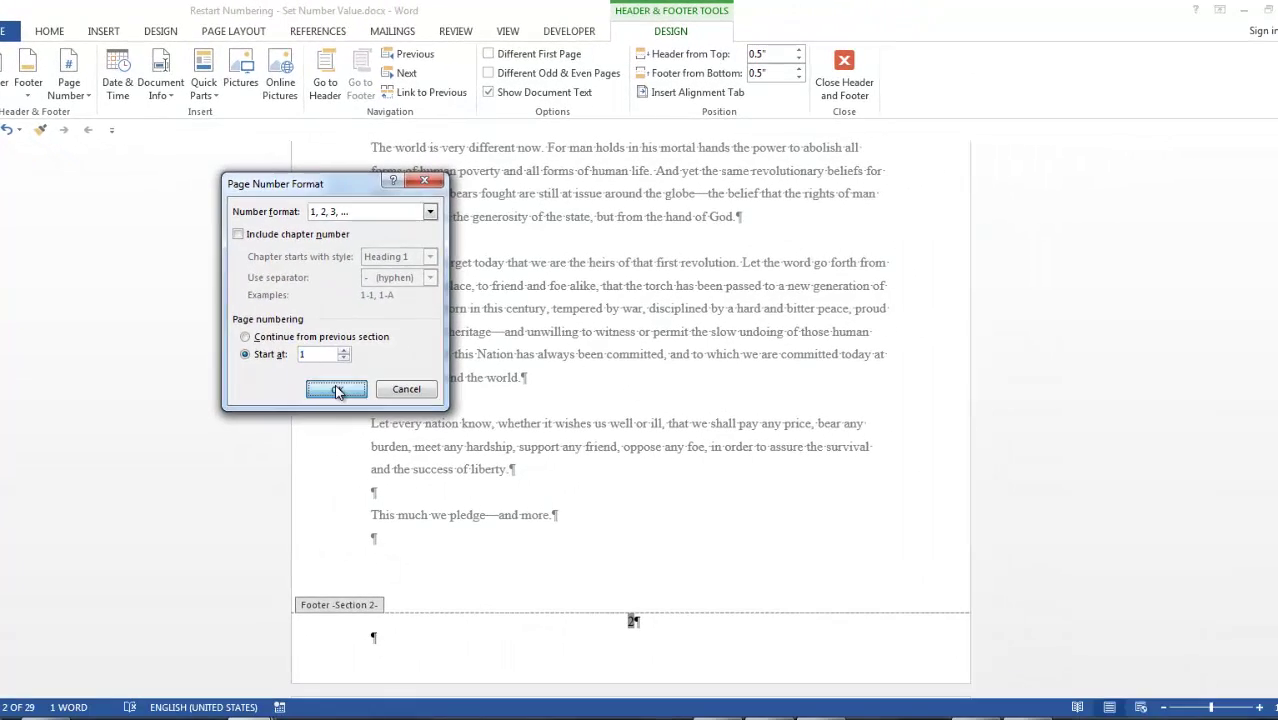
left_click(337, 390)
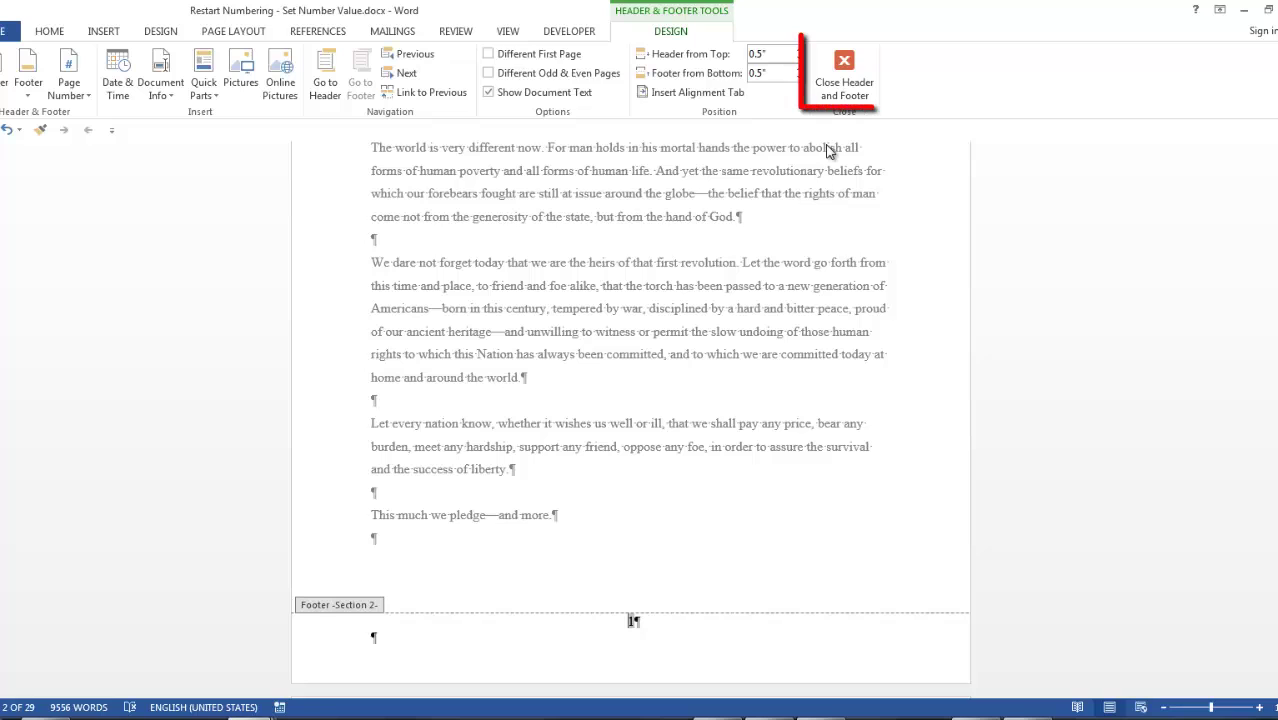
Close the footer and scroll through the body pages to check the section break
left_click(845, 87)
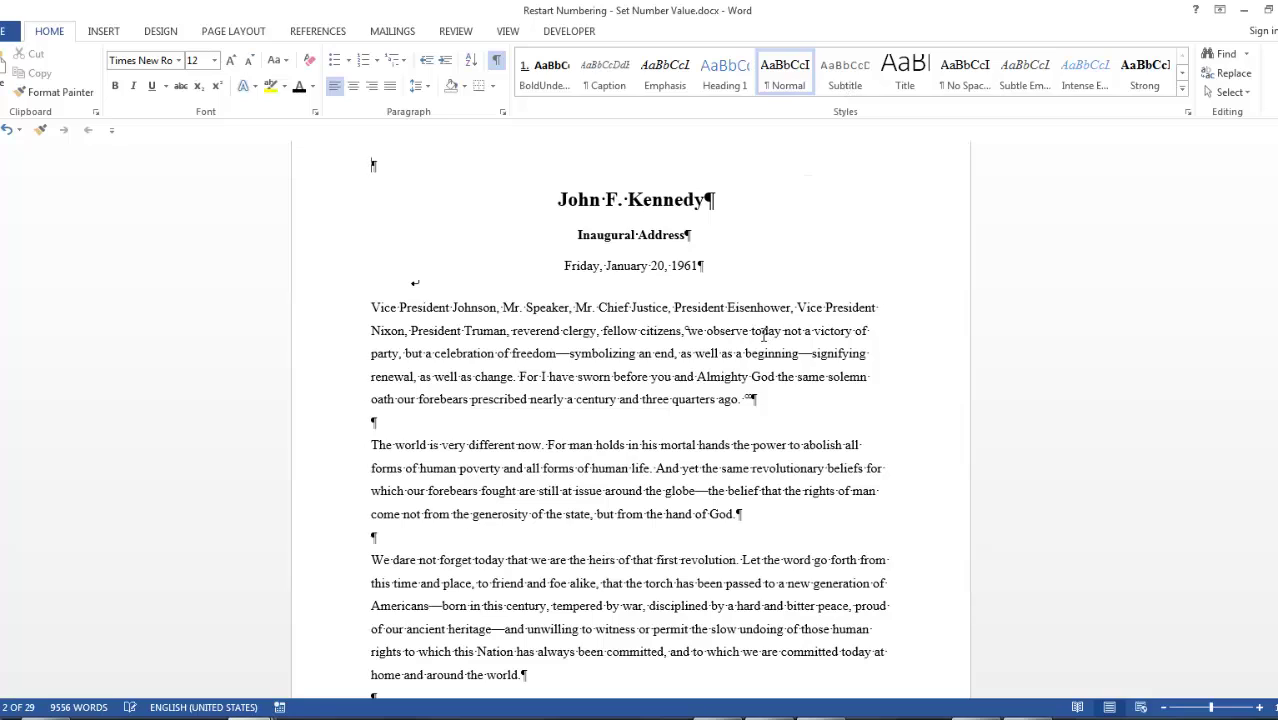
scroll(766, 330, "up", 3)
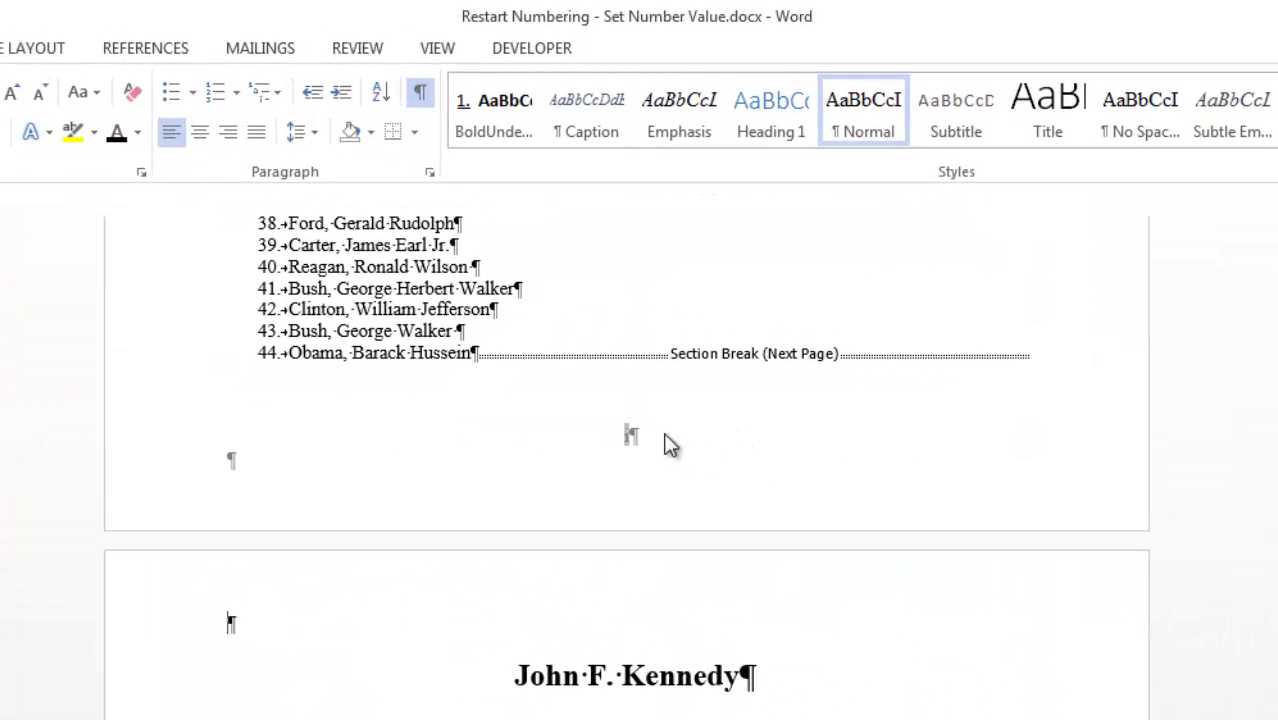
scroll(700, 457, "down", 10)
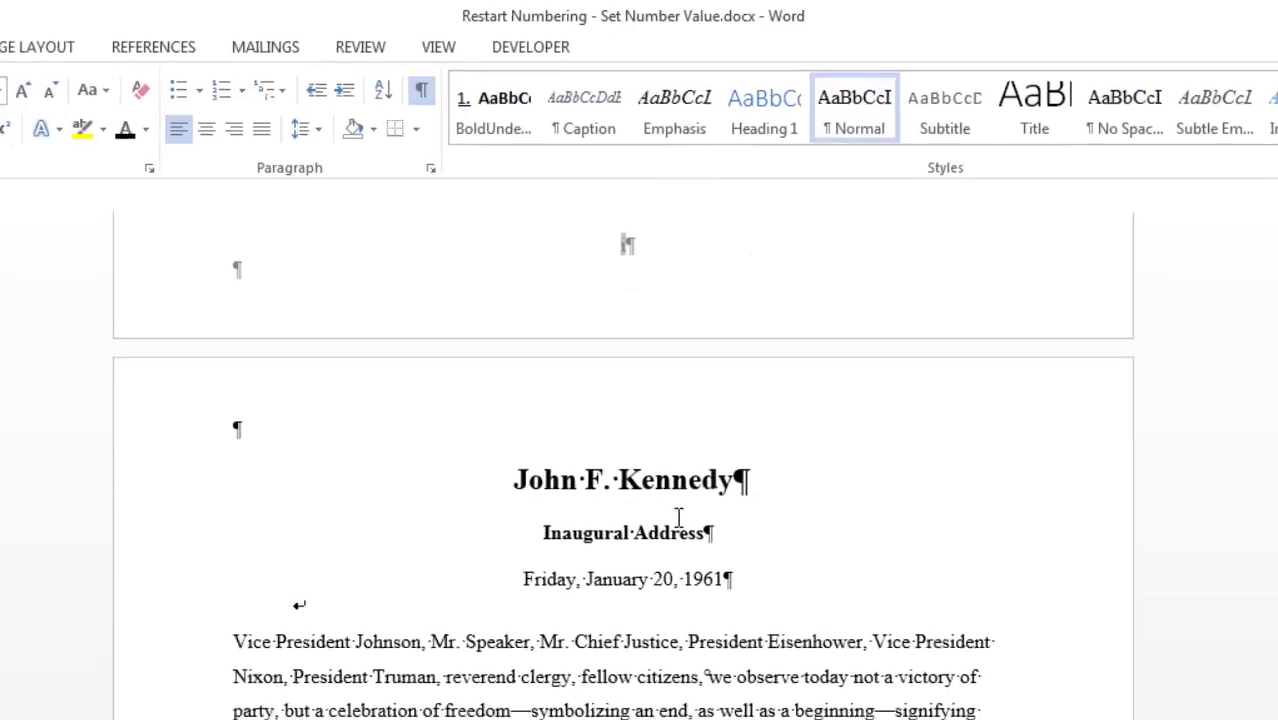
scroll(636, 405, "down", 2)
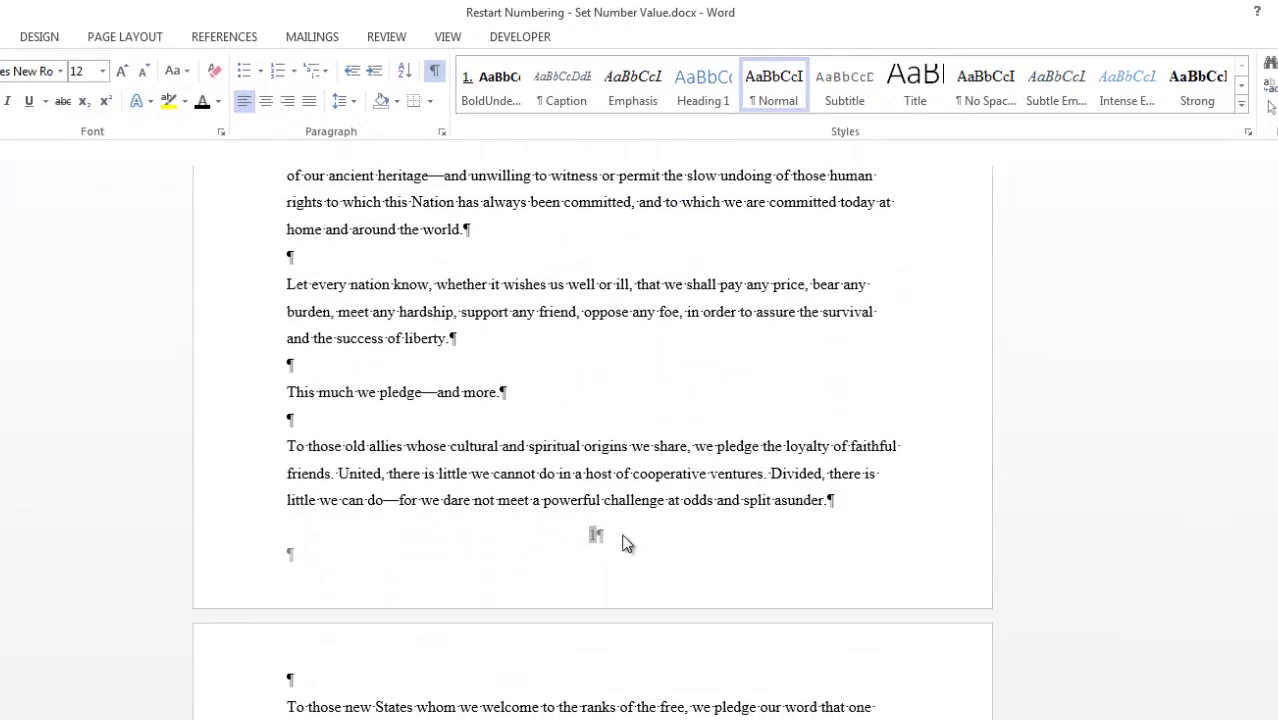
scroll(624, 536, "down", 1)
scroll(624, 536, "down", 10)
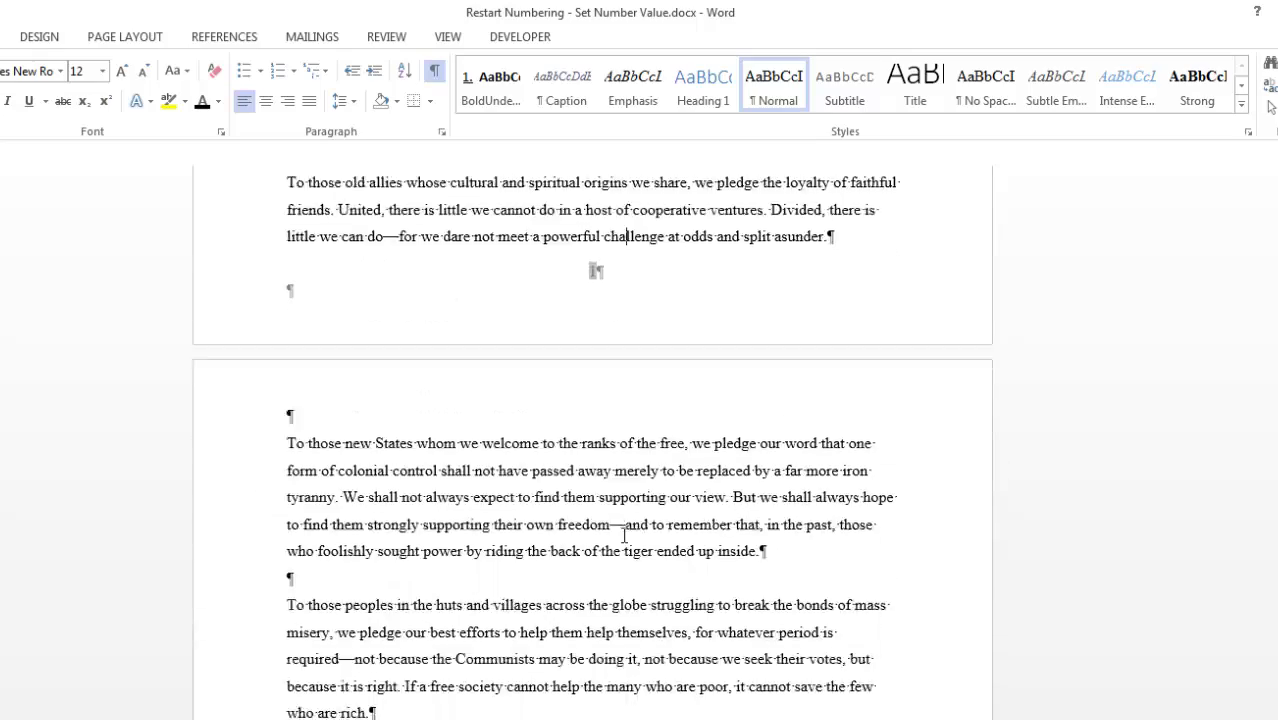
scroll(624, 536, "down", 2)
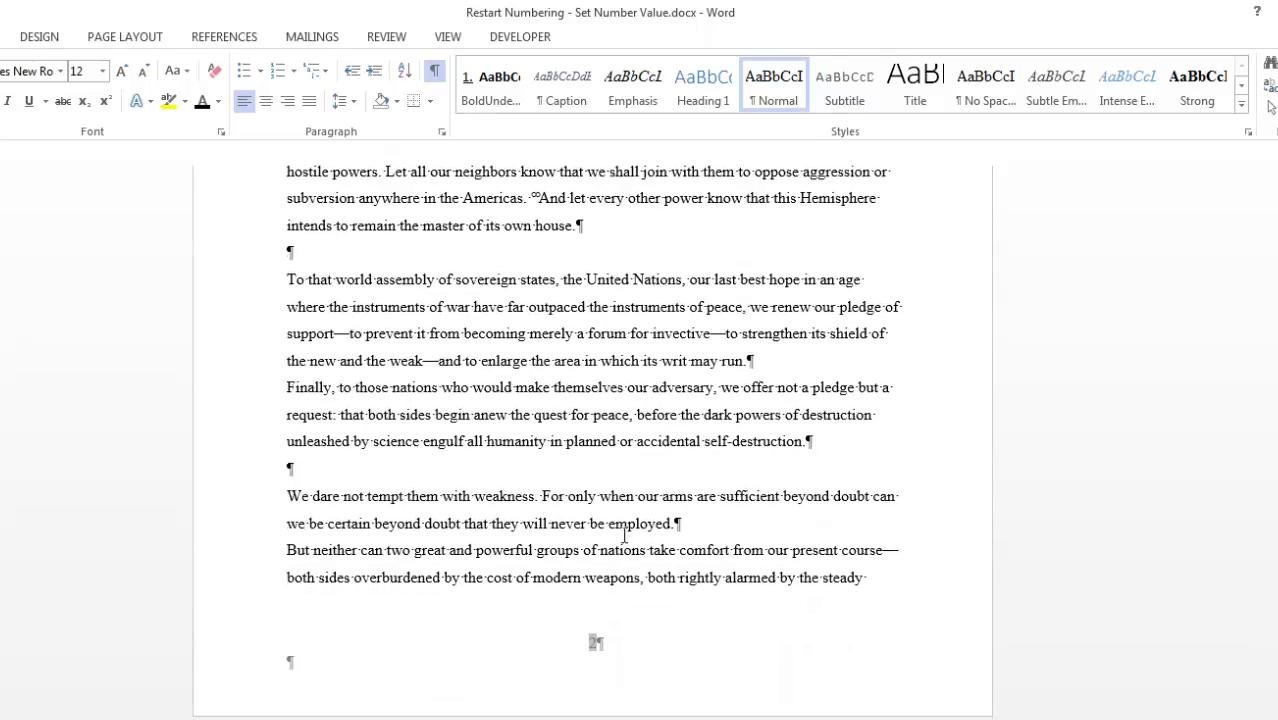
scroll(624, 536, "up", 12)
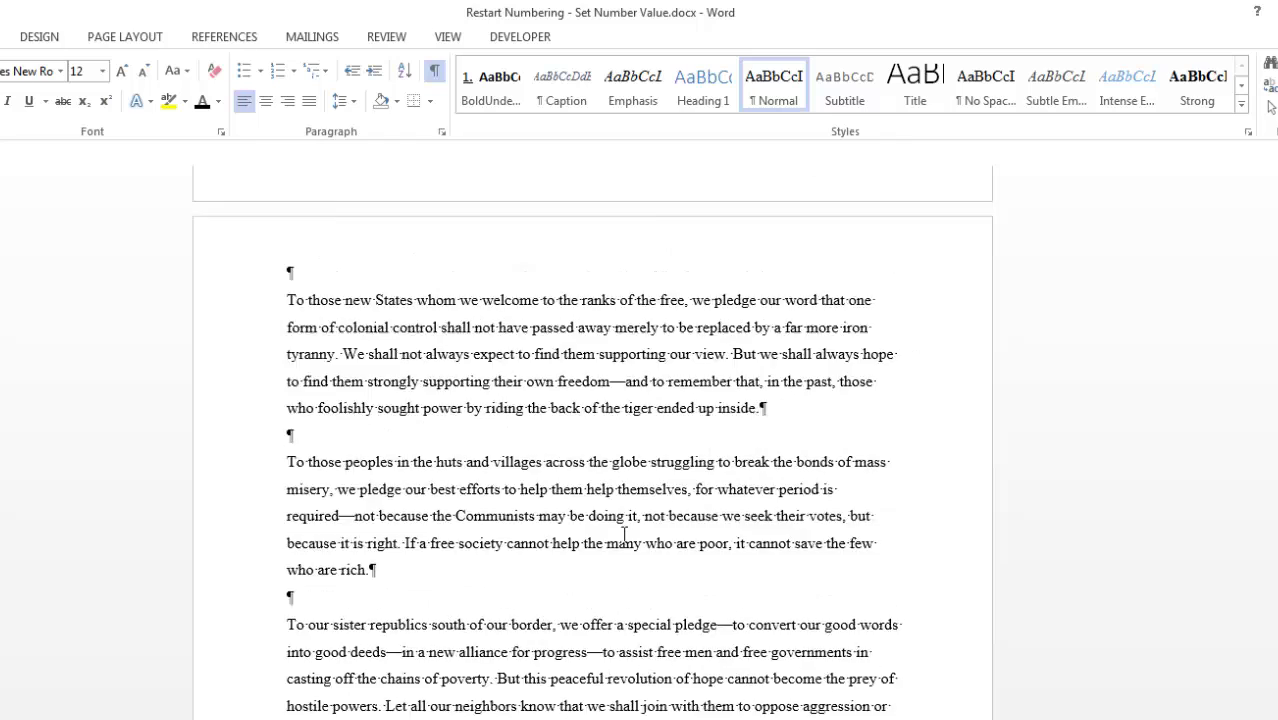
scroll(626, 541, "up", 1)
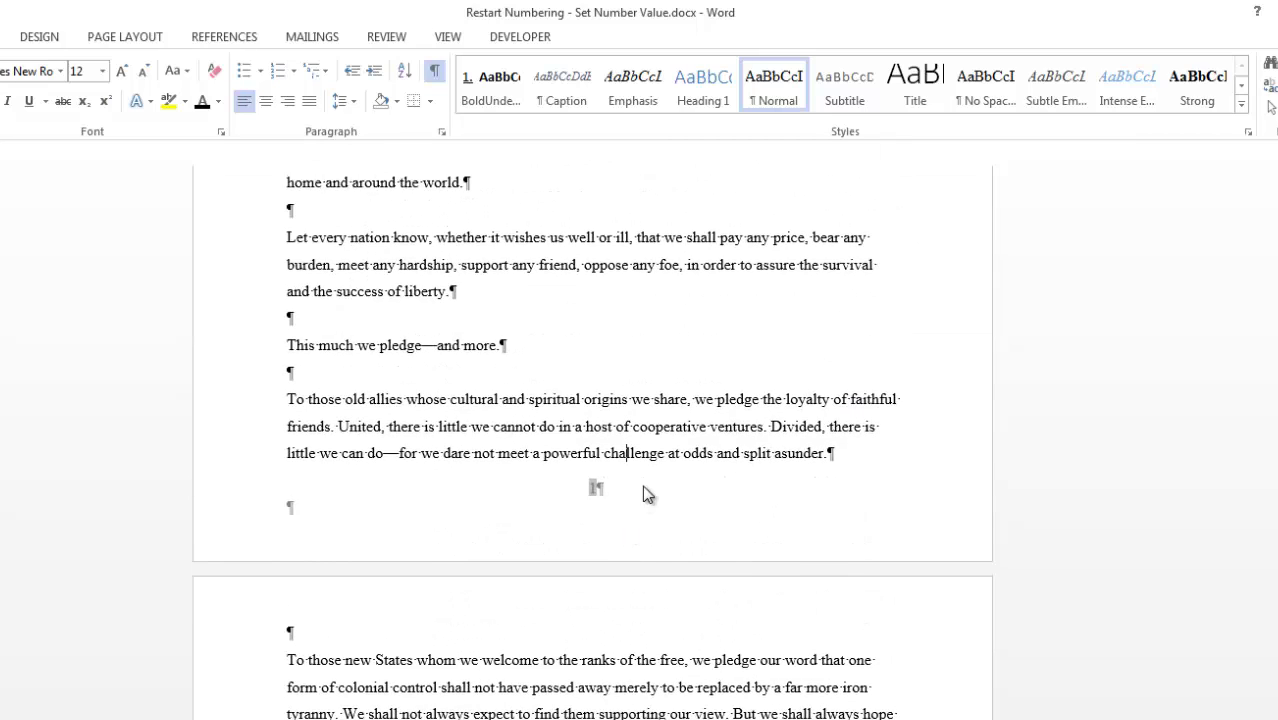